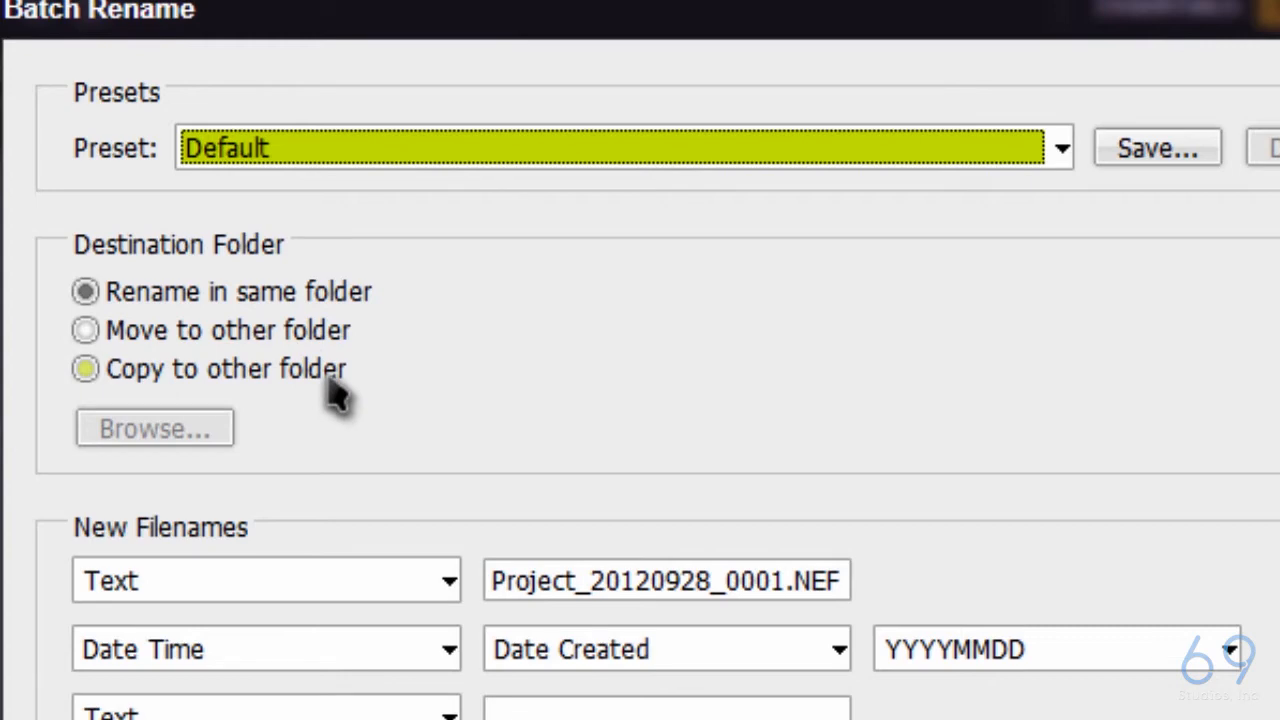
- Choose renaming in the same folder and remove the first three new filename components, up to the sequence number
click(284, 296)
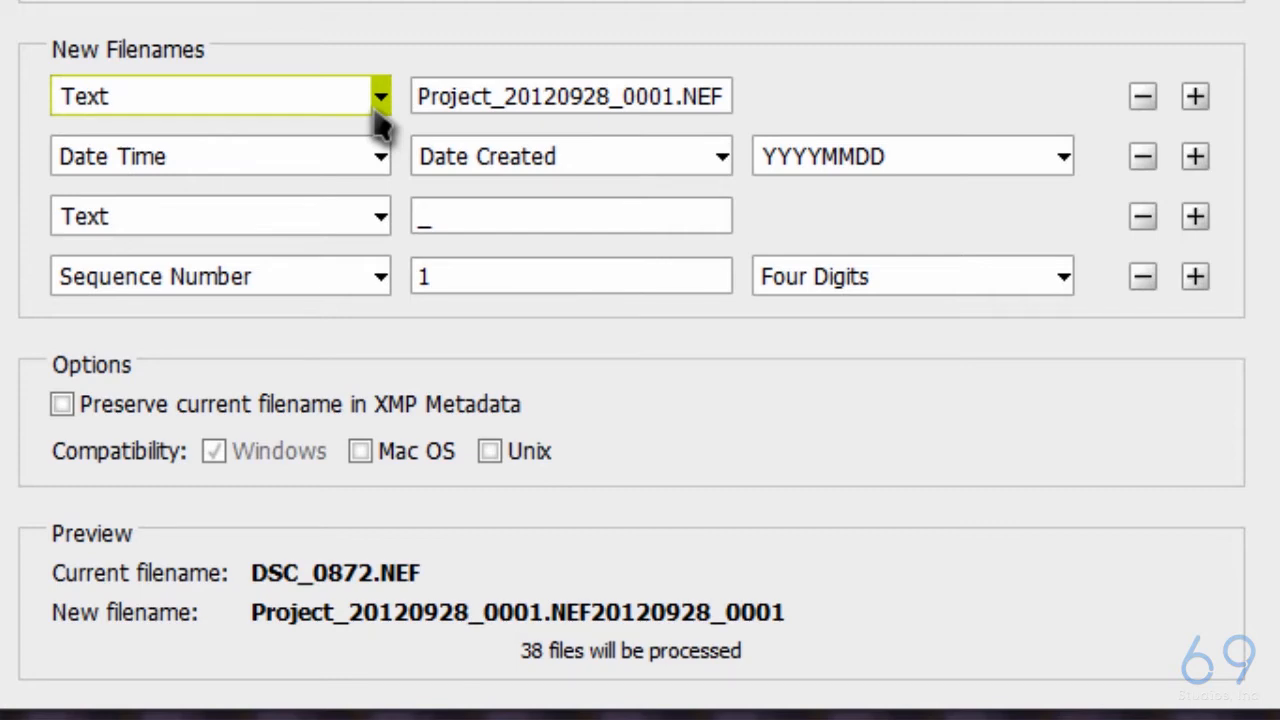
click(377, 112)
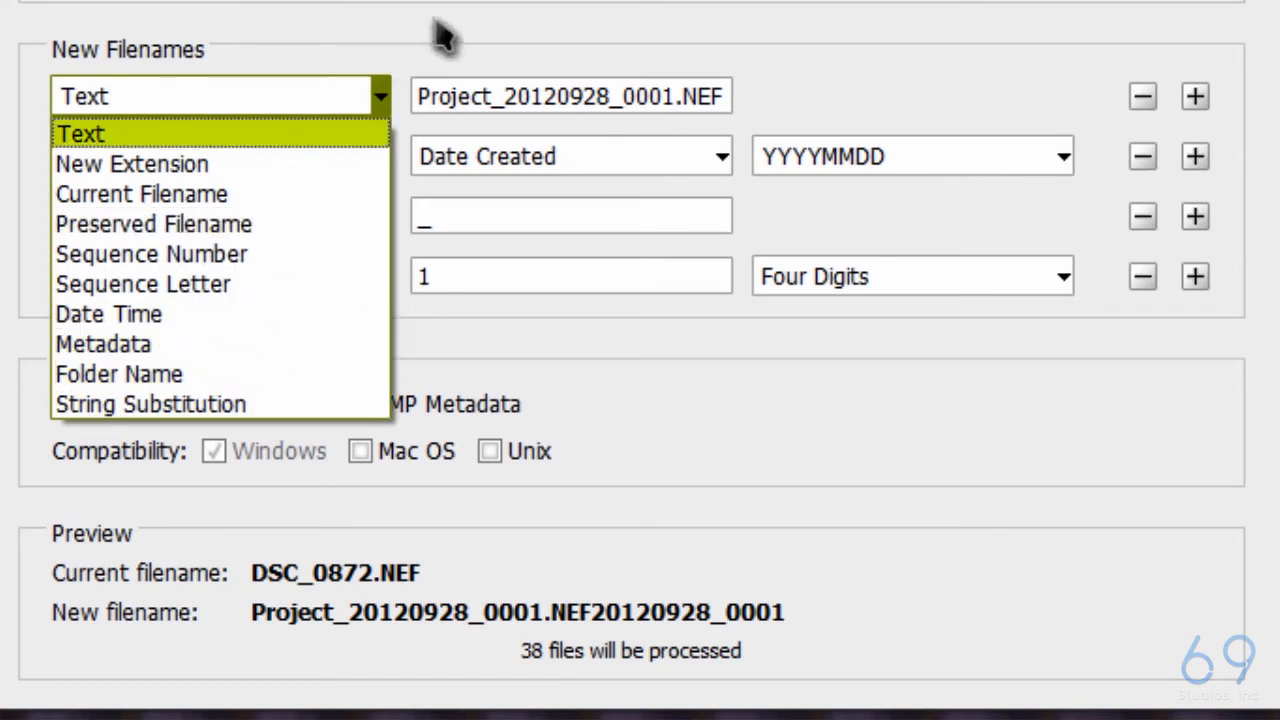
click(618, 62)
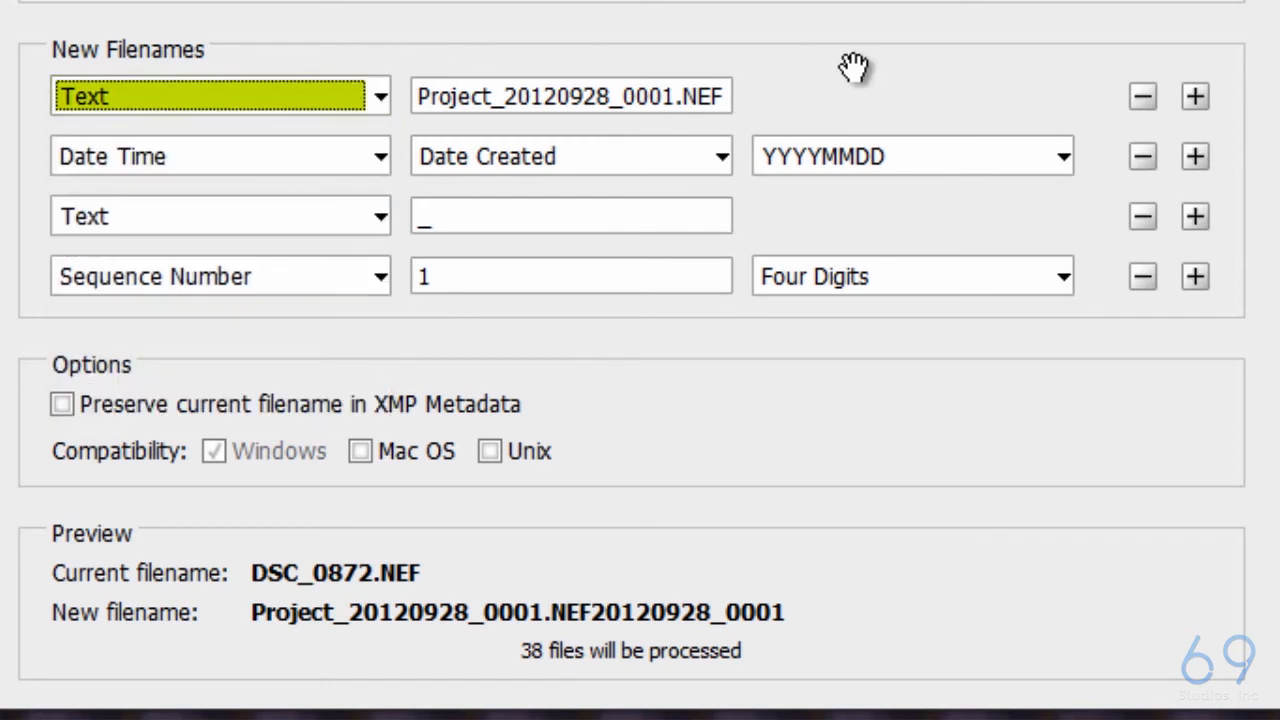
click(1140, 104)
click(1140, 104)
click(1140, 104)
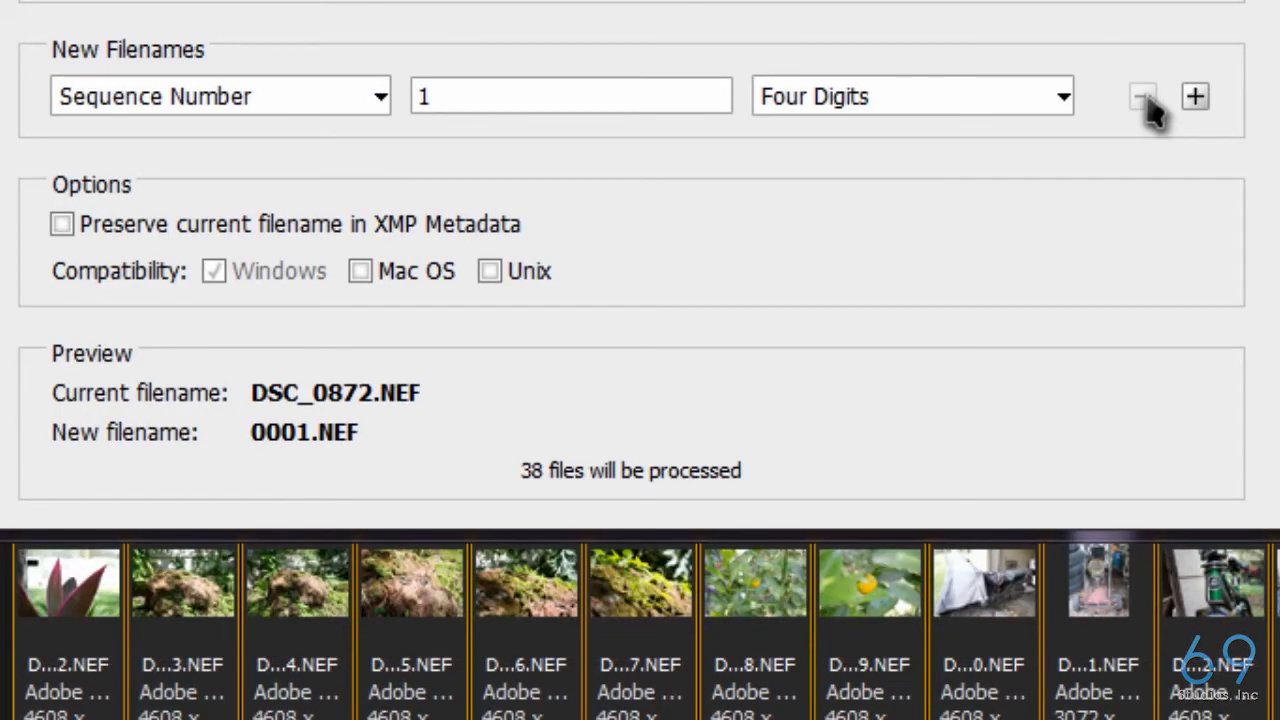
- Change the remaining filename component to Text and enter "Yard_Pics_" as its content
click(380, 96)
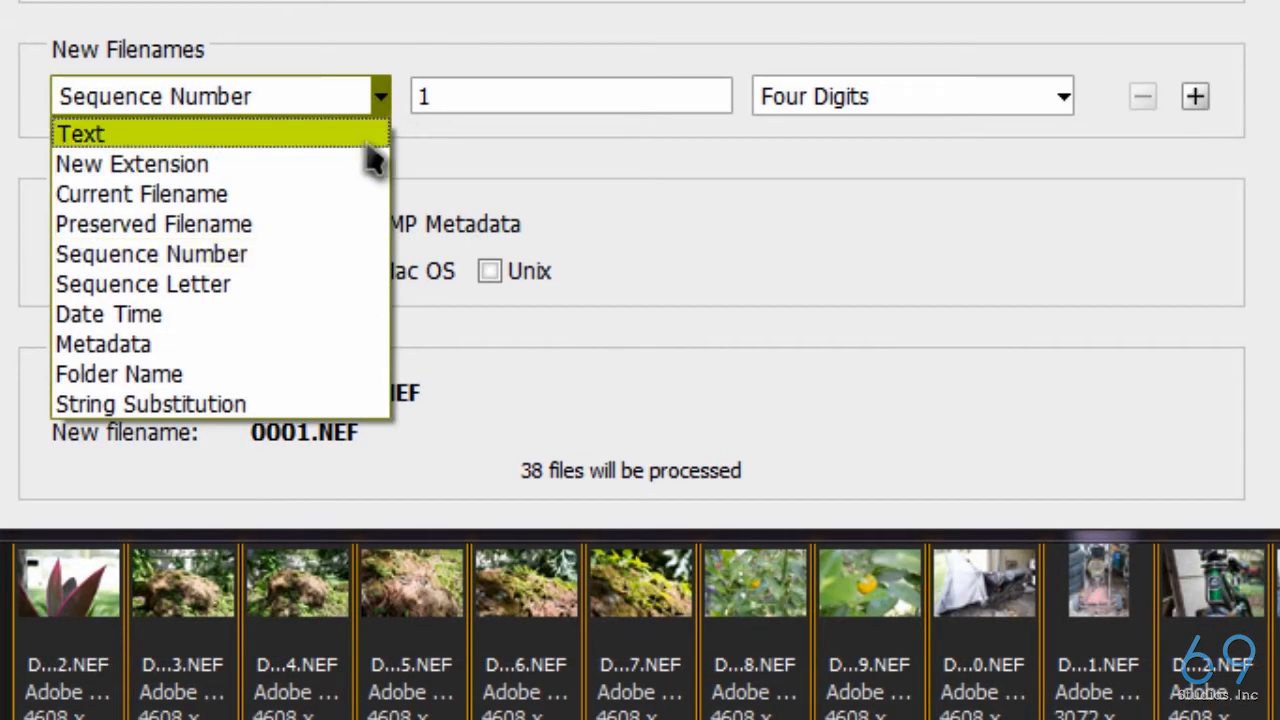
click(357, 140)
click(580, 95)
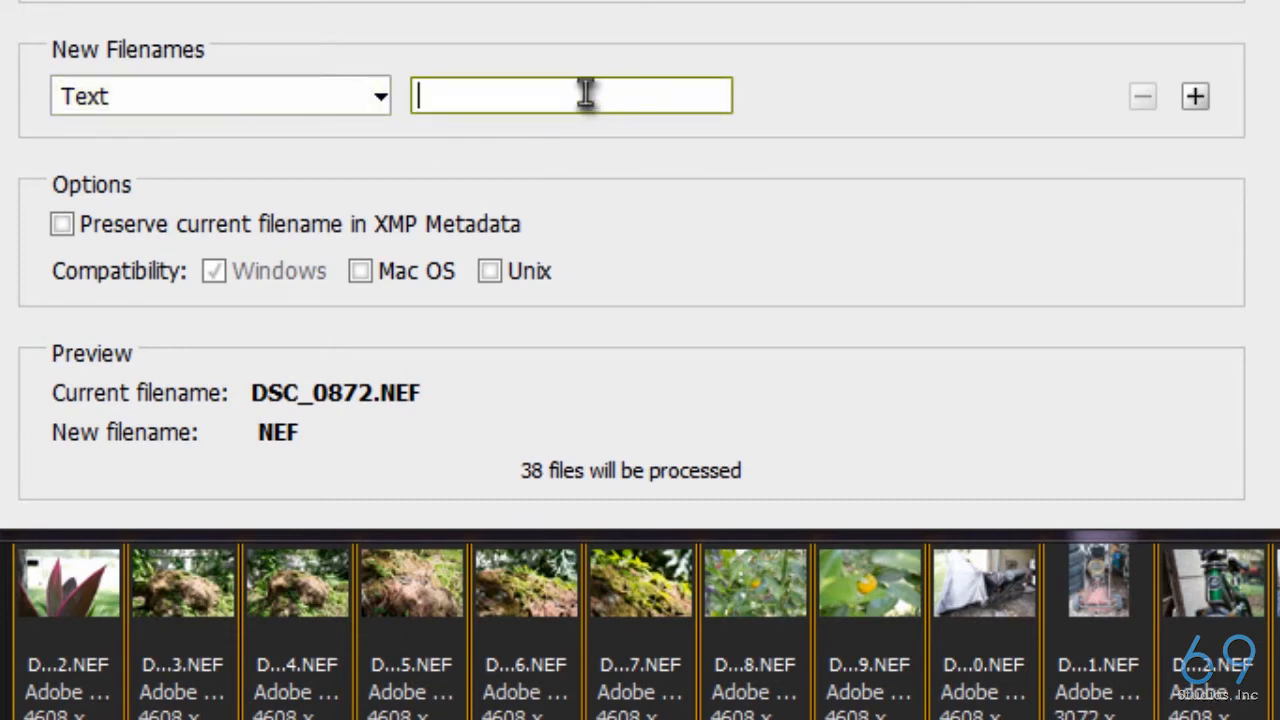
text(Yar)
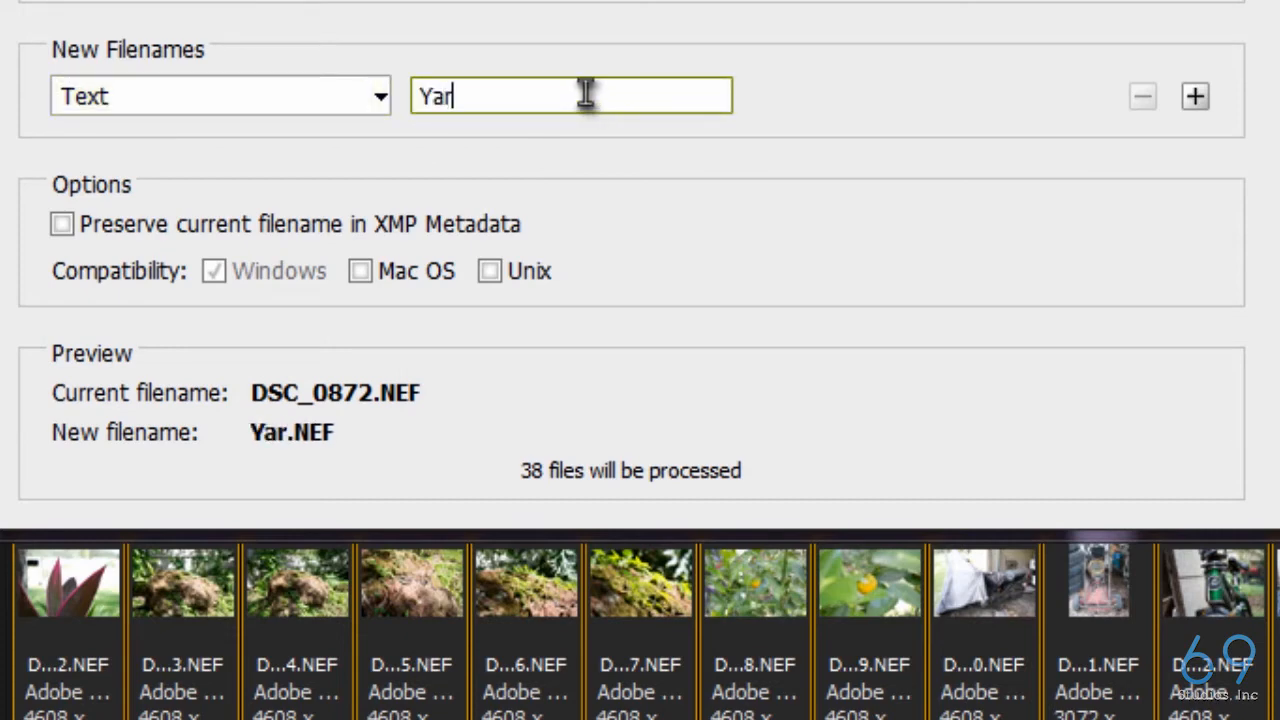
text(d_Pics_)
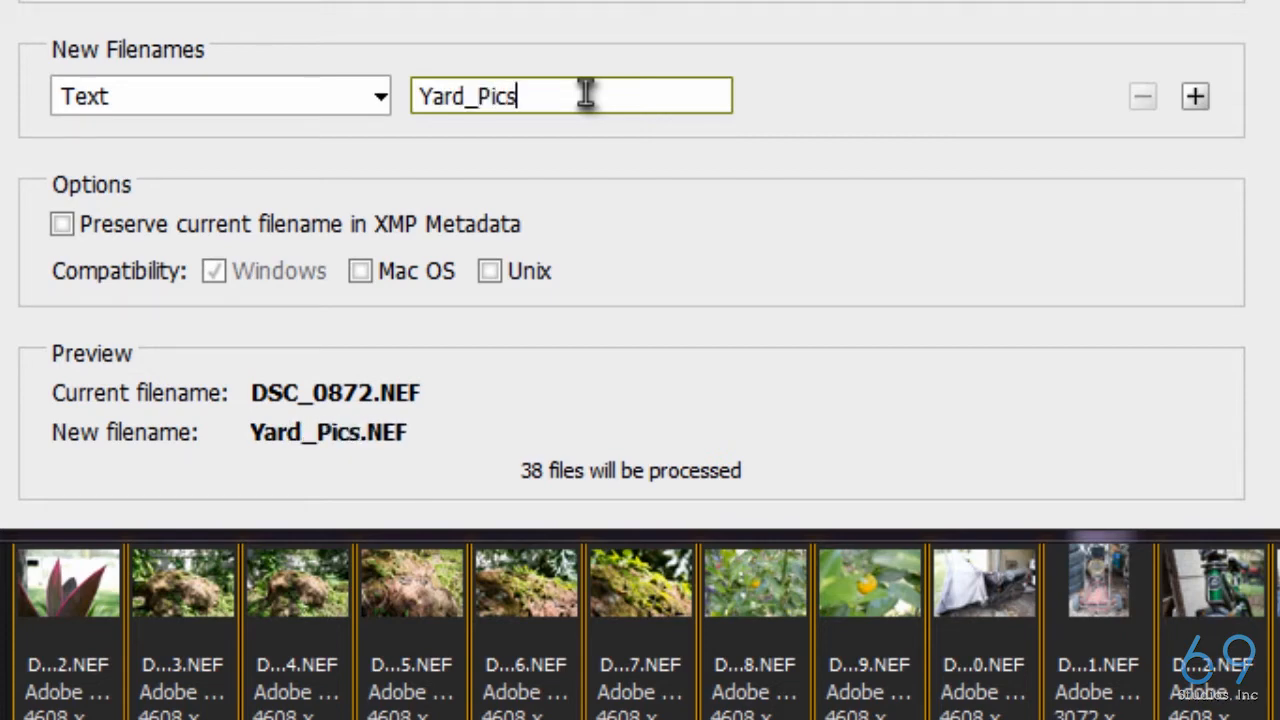
- Add a second filename component of type Date Time, using Date Created in MMDDYYYY format
click(1196, 98)
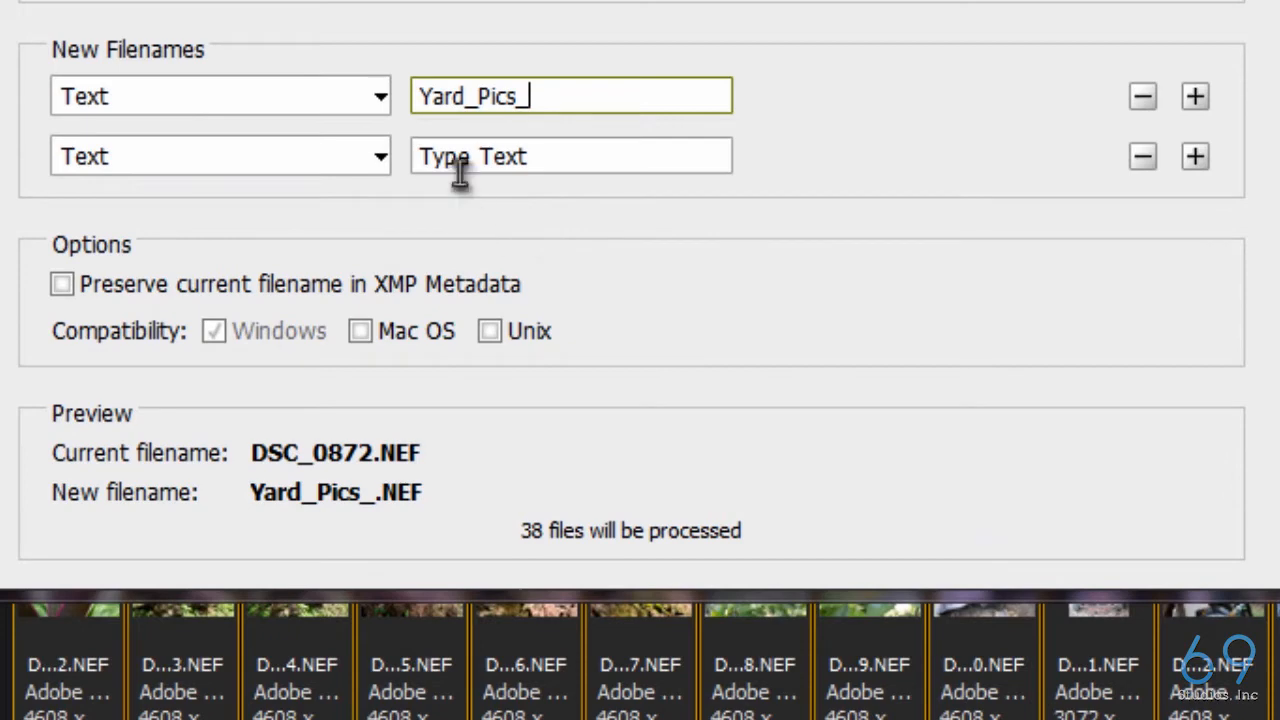
click(530, 110)
click(381, 157)
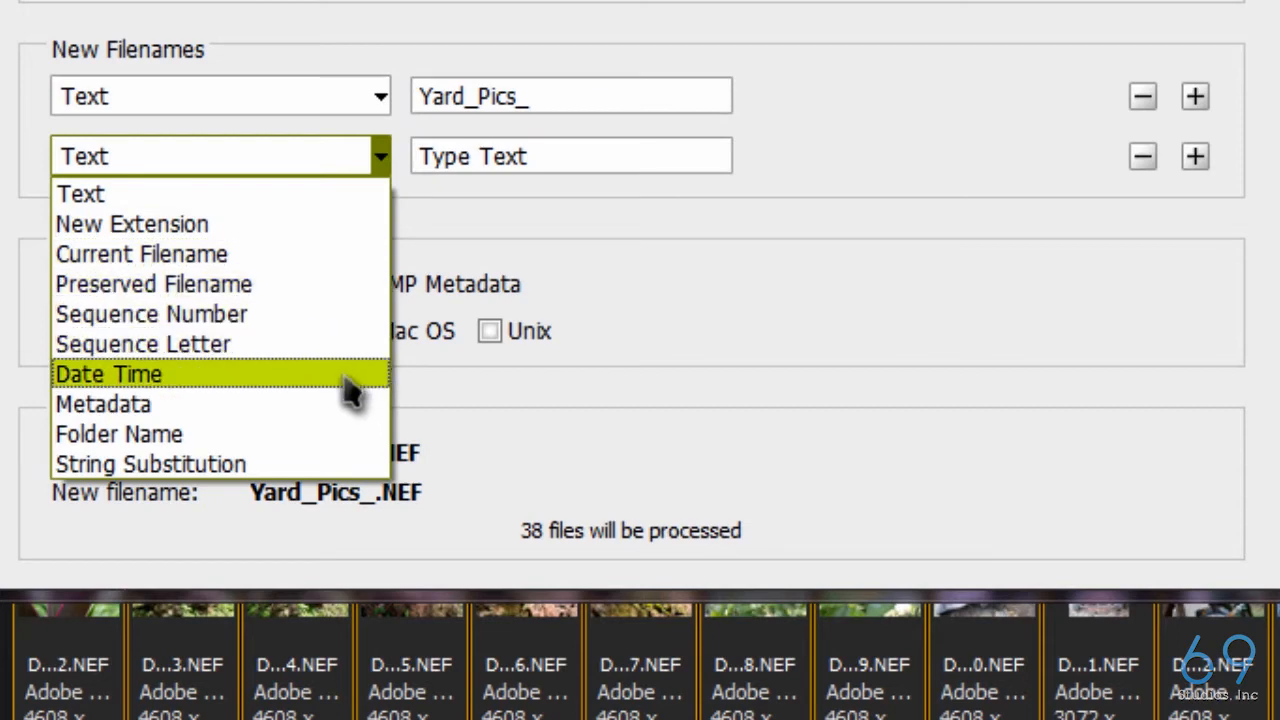
click(268, 390)
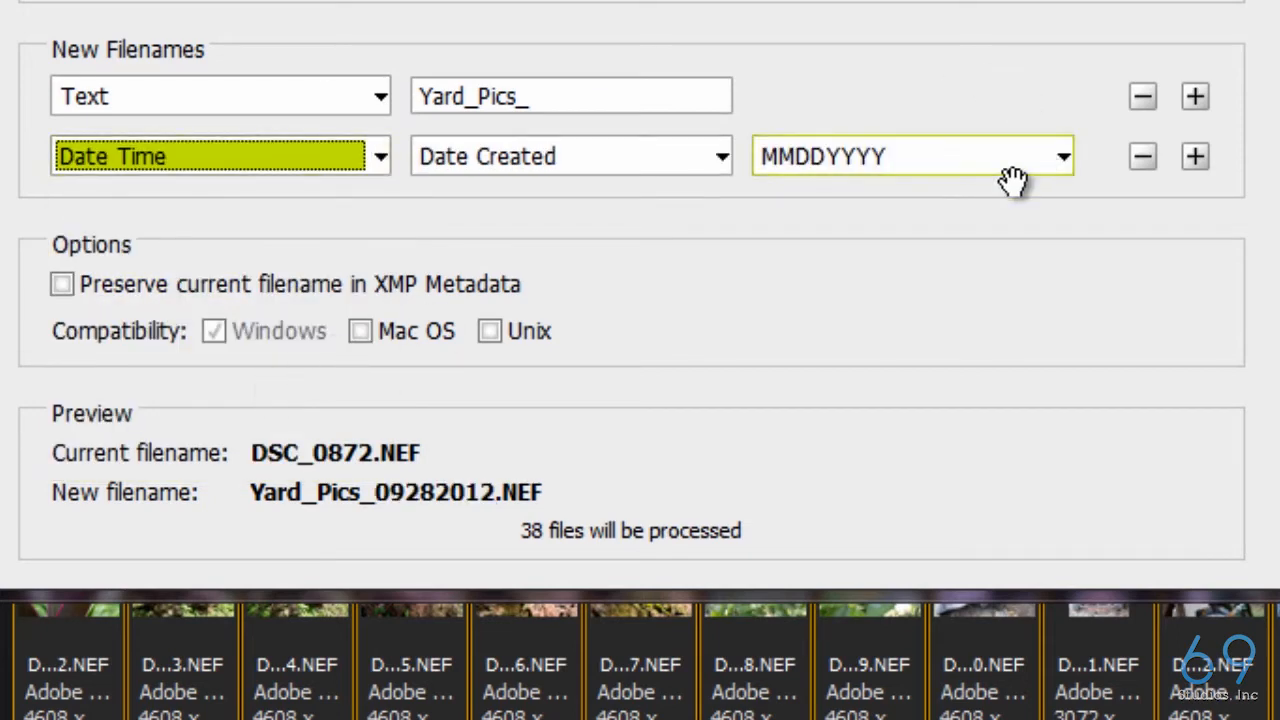
click(720, 164)
click(722, 182)
click(716, 178)
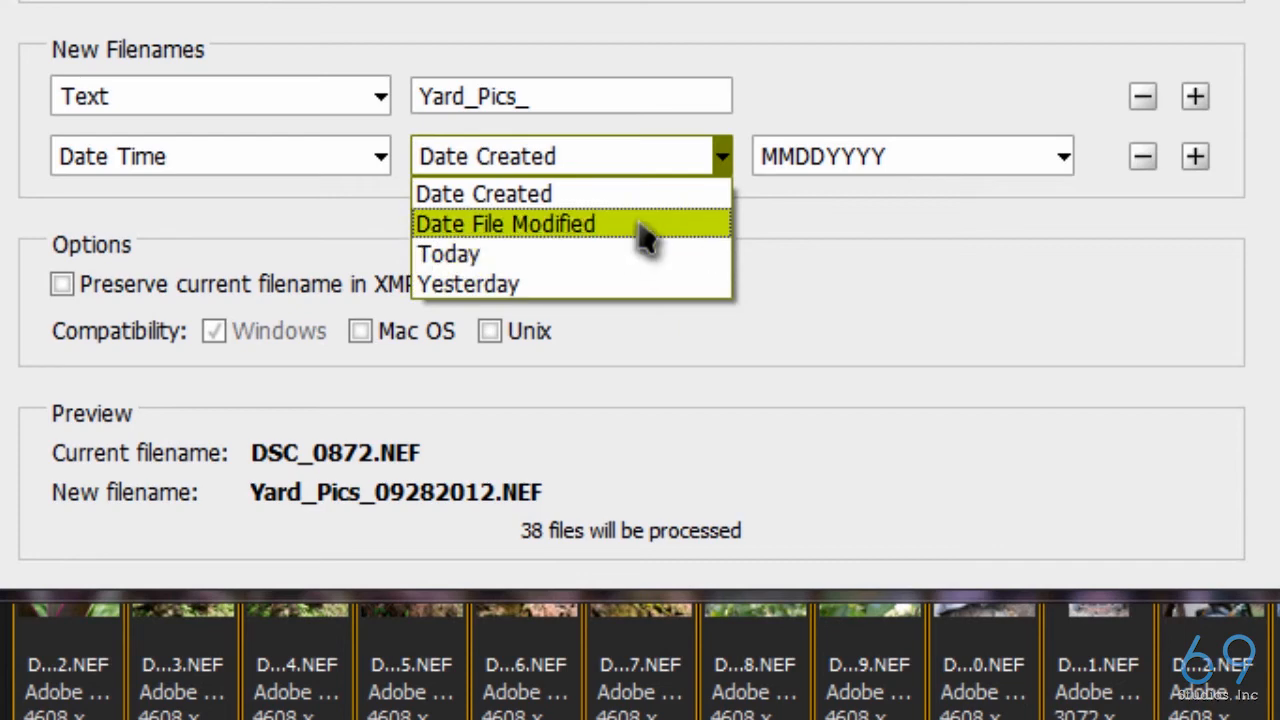
click(660, 195)
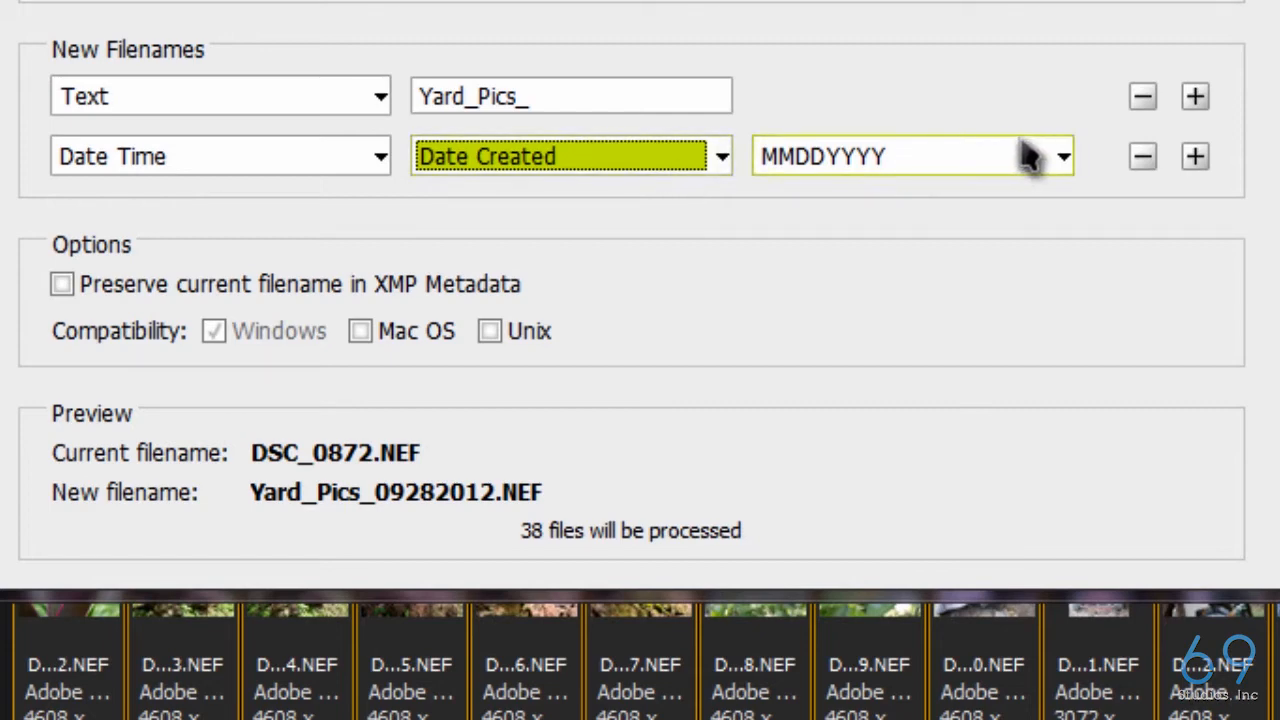
click(1018, 180)
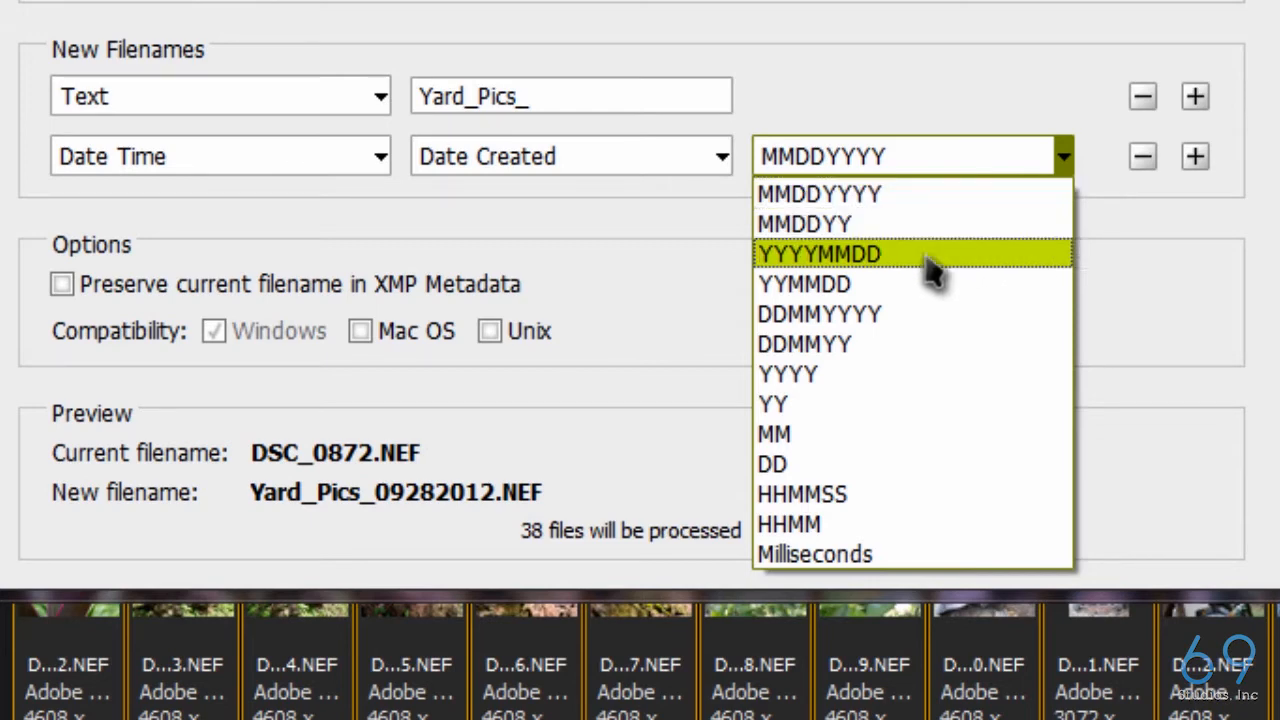
click(920, 200)
- Add a third filename component of type Text containing an underscore
click(1196, 160)
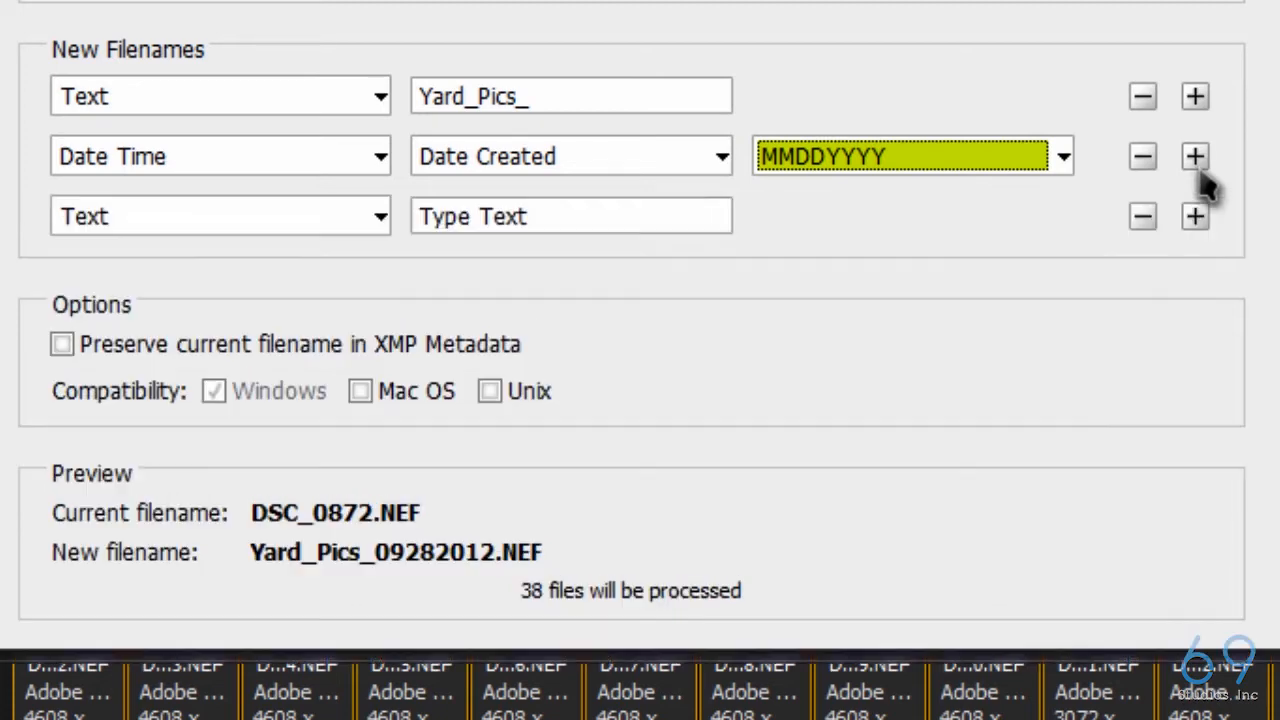
click(380, 230)
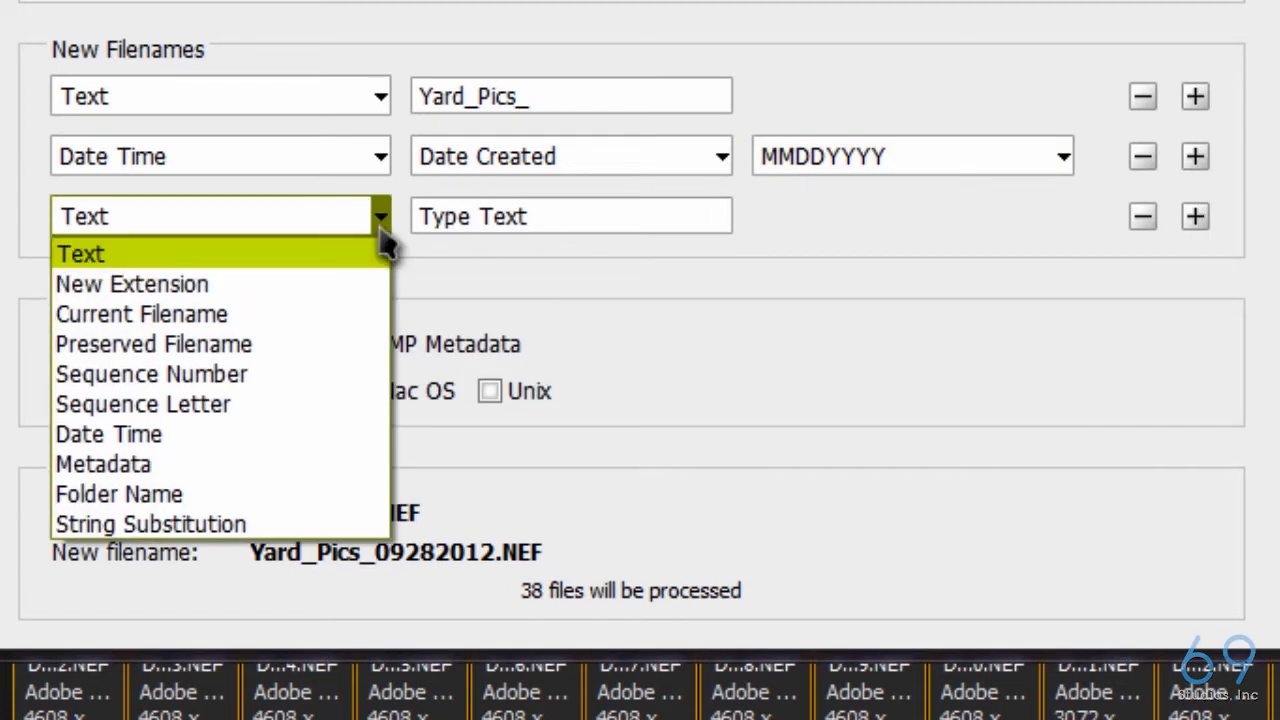
click(358, 255)
click(537, 218)
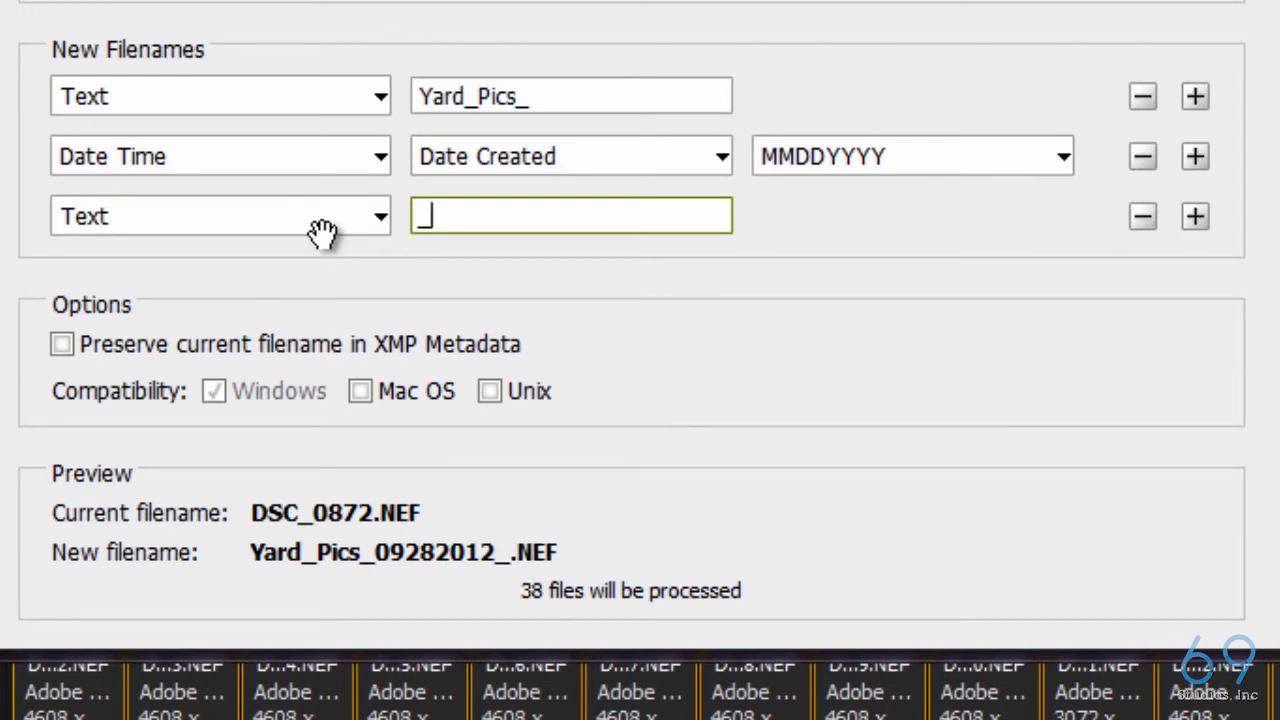
- Add a fourth filename component of type Date Time, using Date Created in HHMMSS format
click(1198, 220)
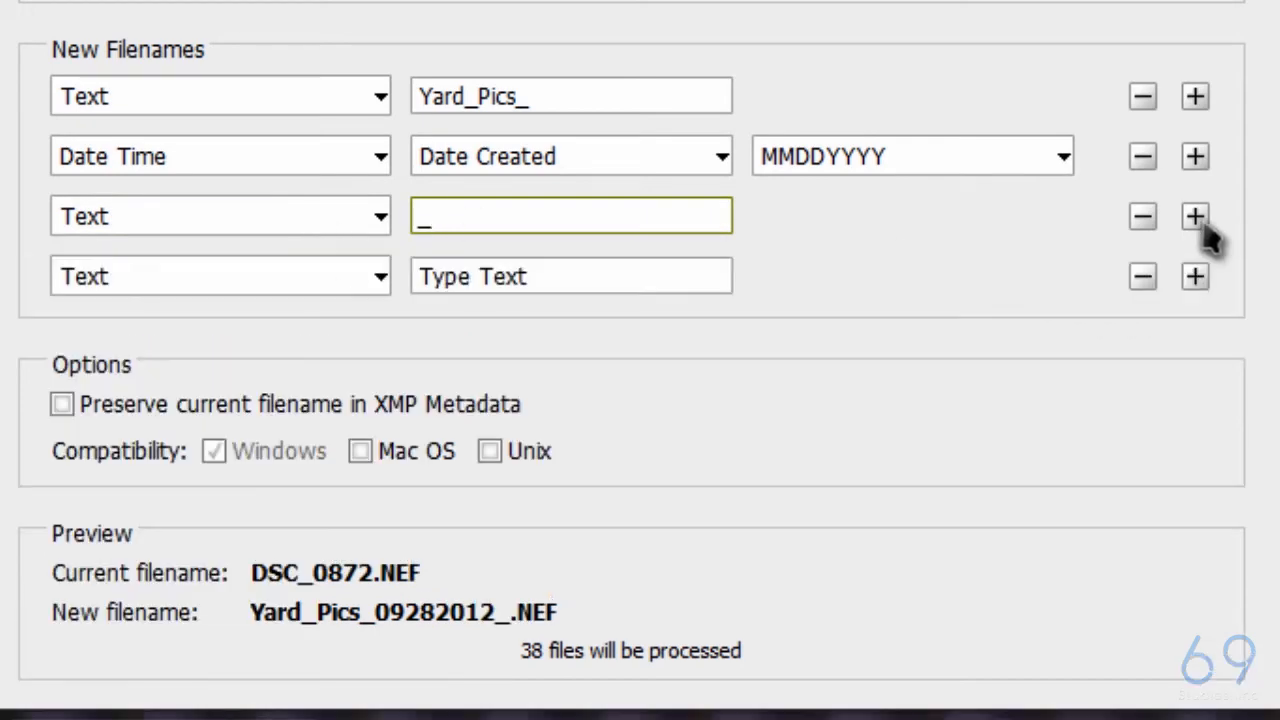
click(380, 280)
click(300, 496)
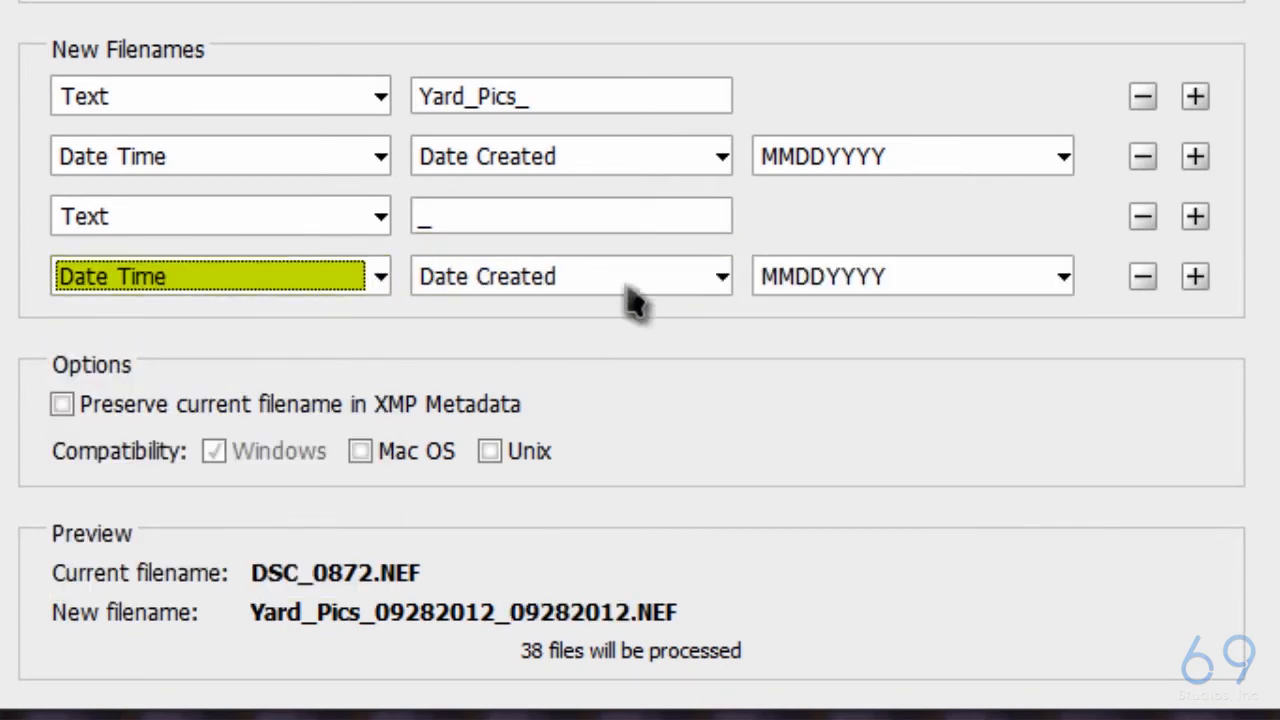
click(1055, 280)
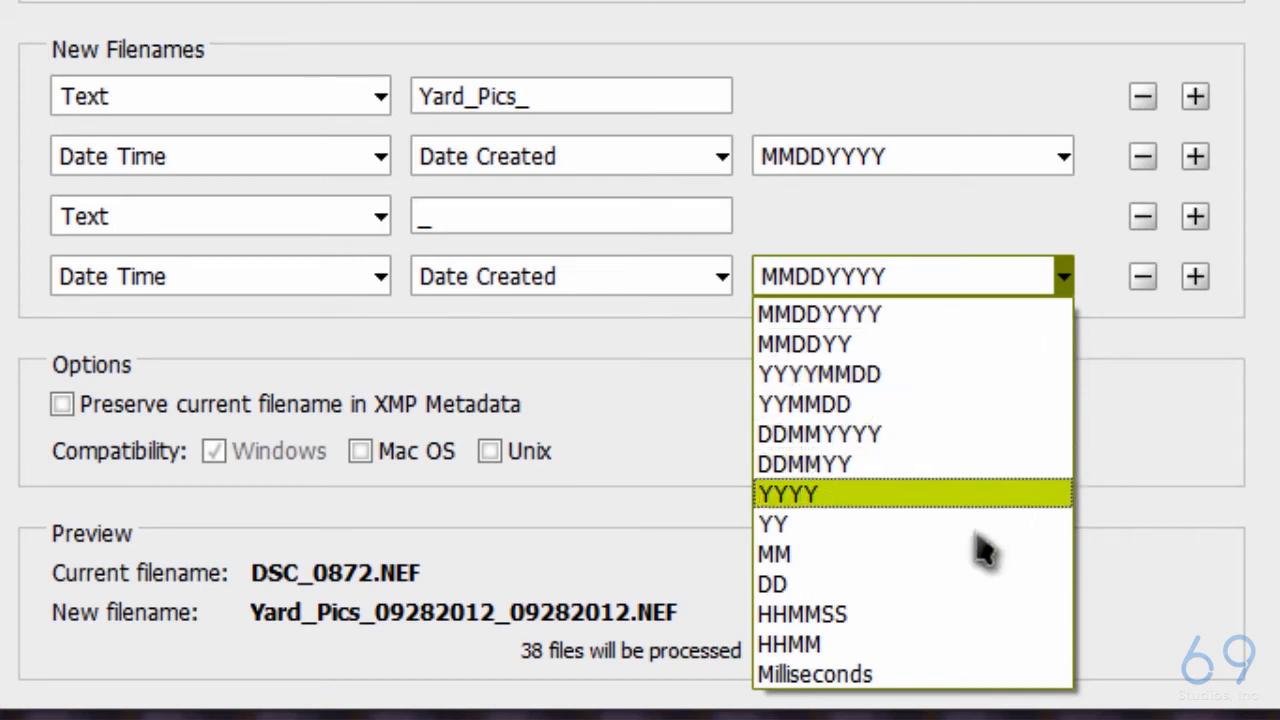
click(975, 620)
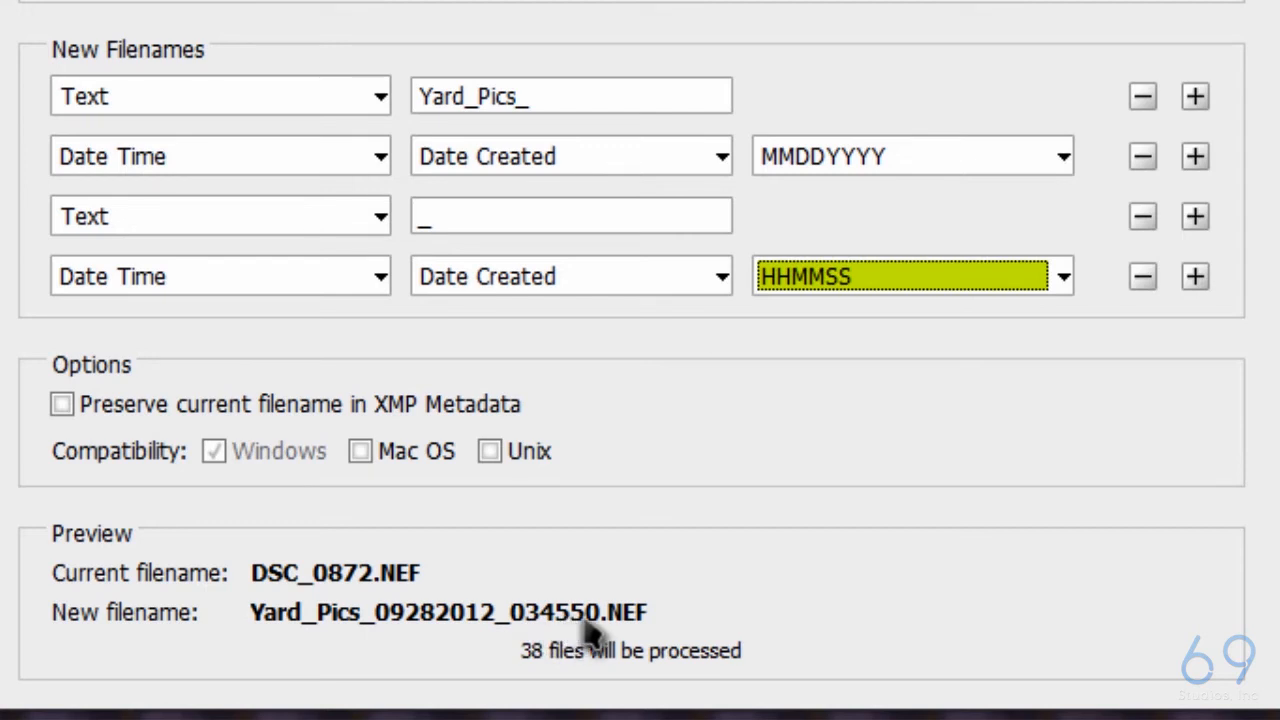
- Run the batch rename with Mac OS compatibility enabled and the current filename preserved in XMP Metadata
click(370, 458)
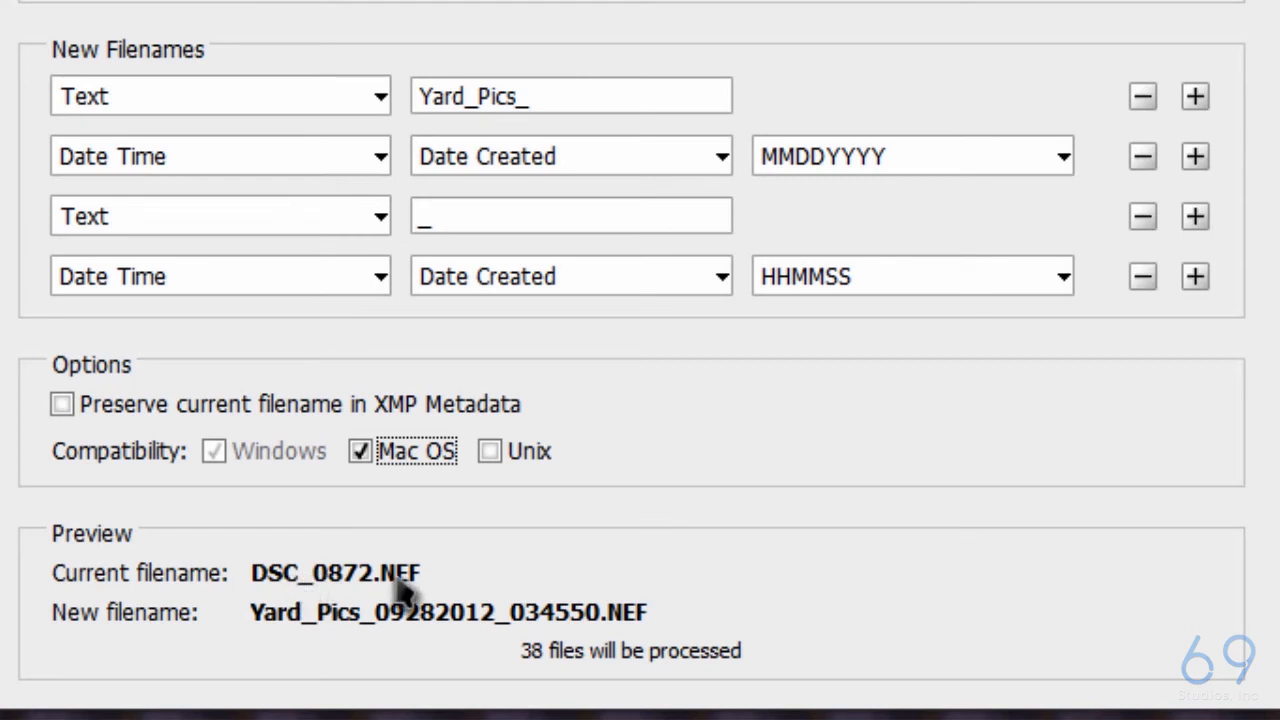
click(61, 405)
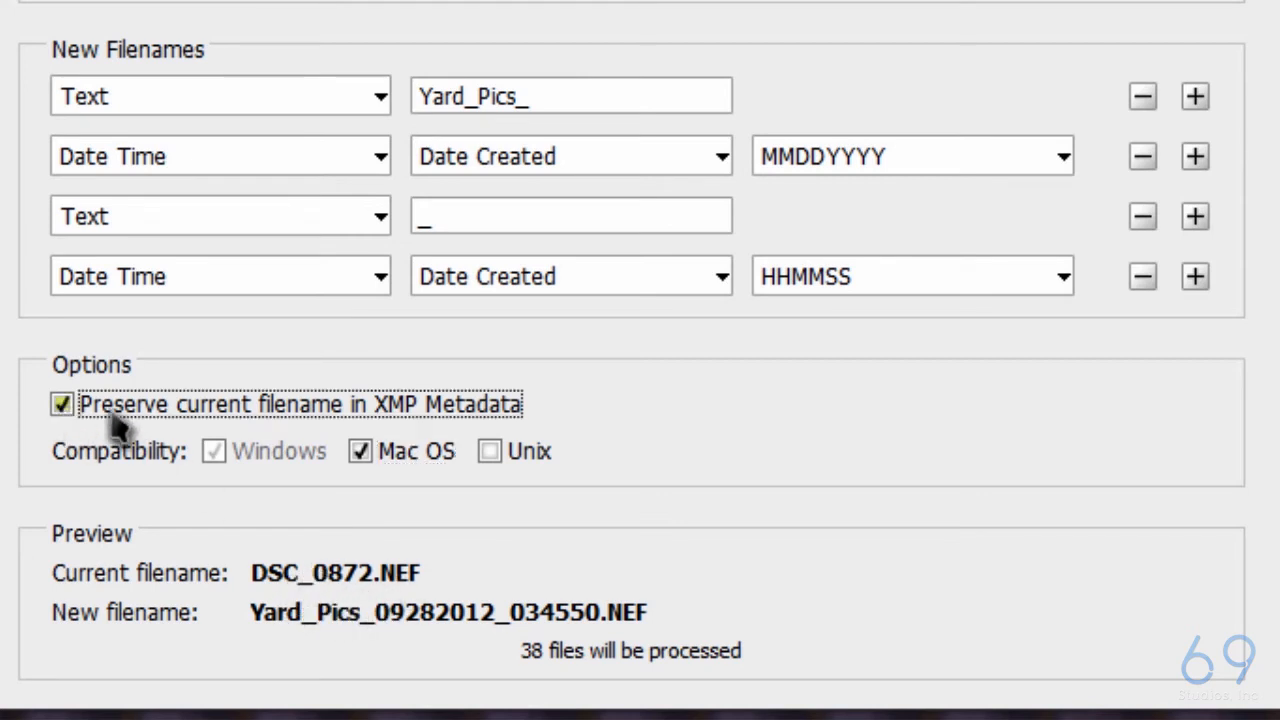
click(335, 285)
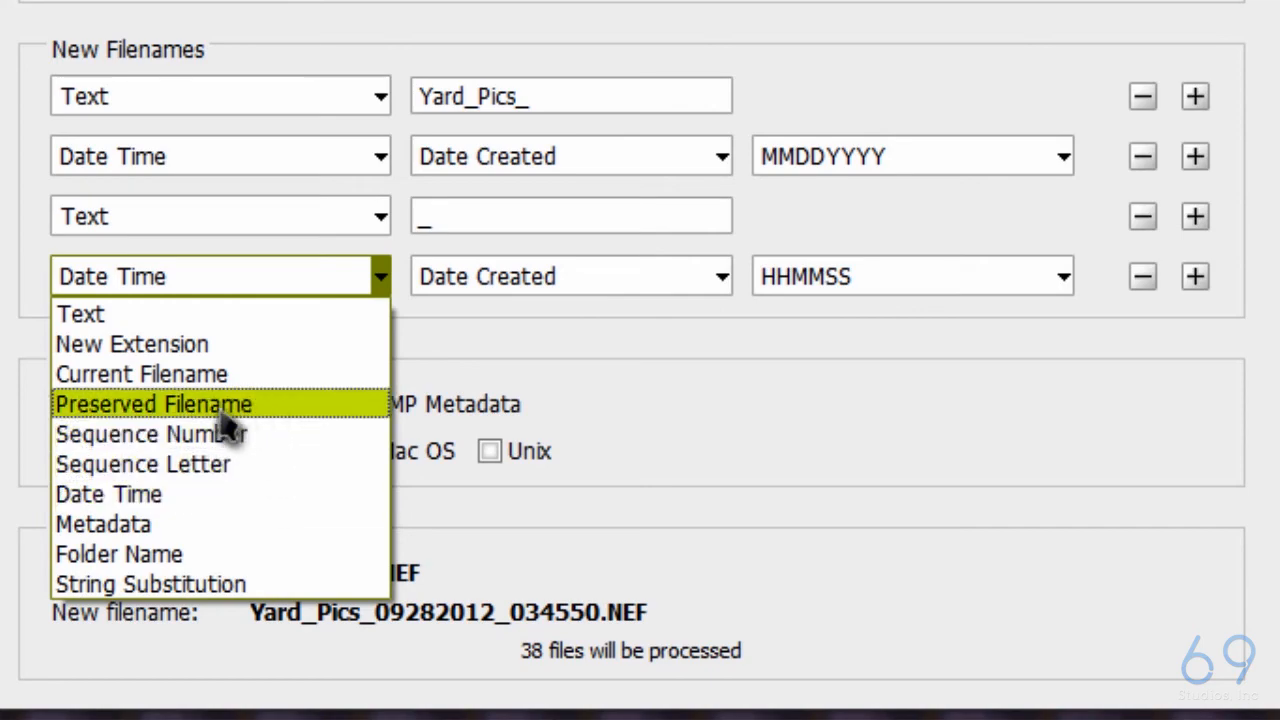
click(446, 347)
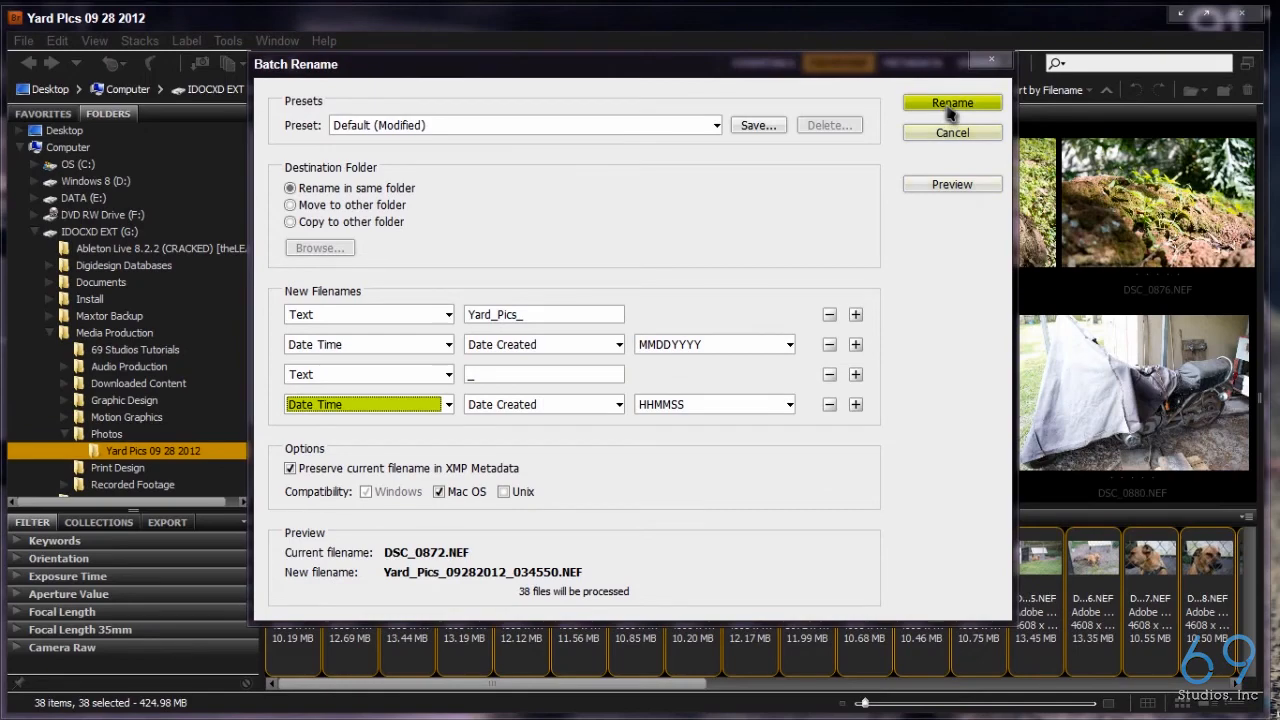
click(949, 108)
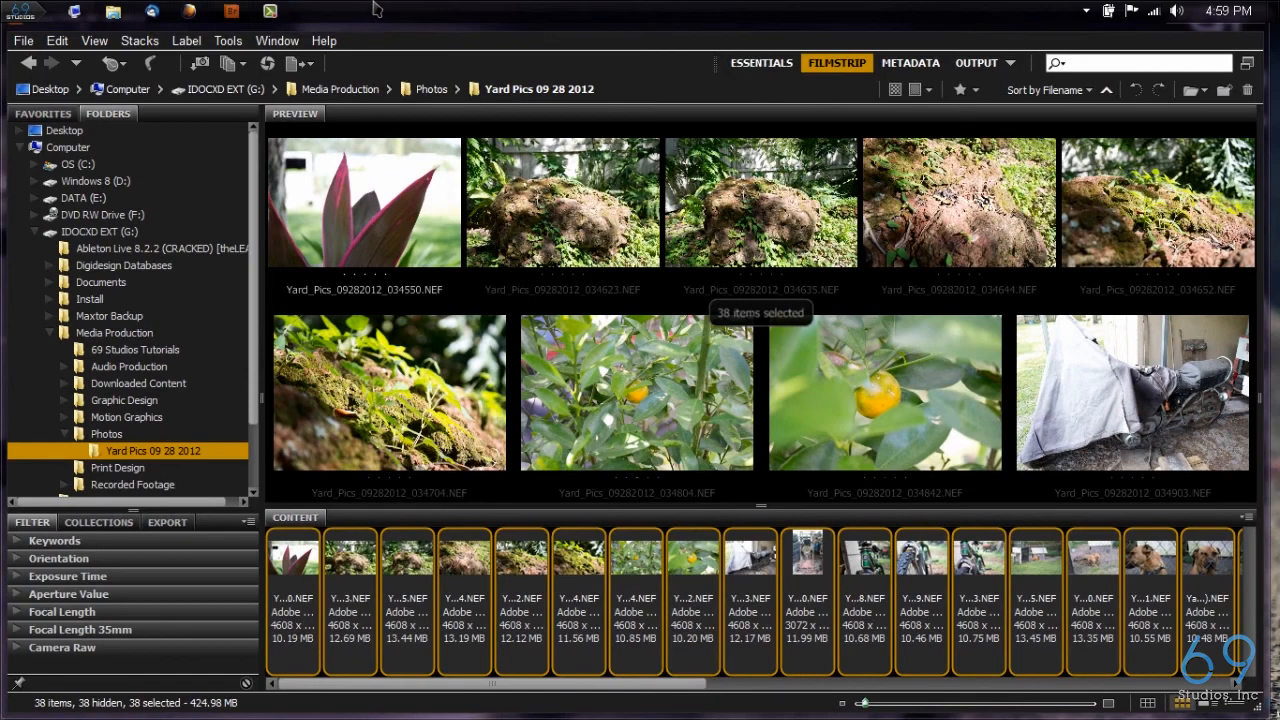
- Switch to Windows Explorer and look through the renamed files in the Yard Pics 09 28 2012 folder
click(113, 12)
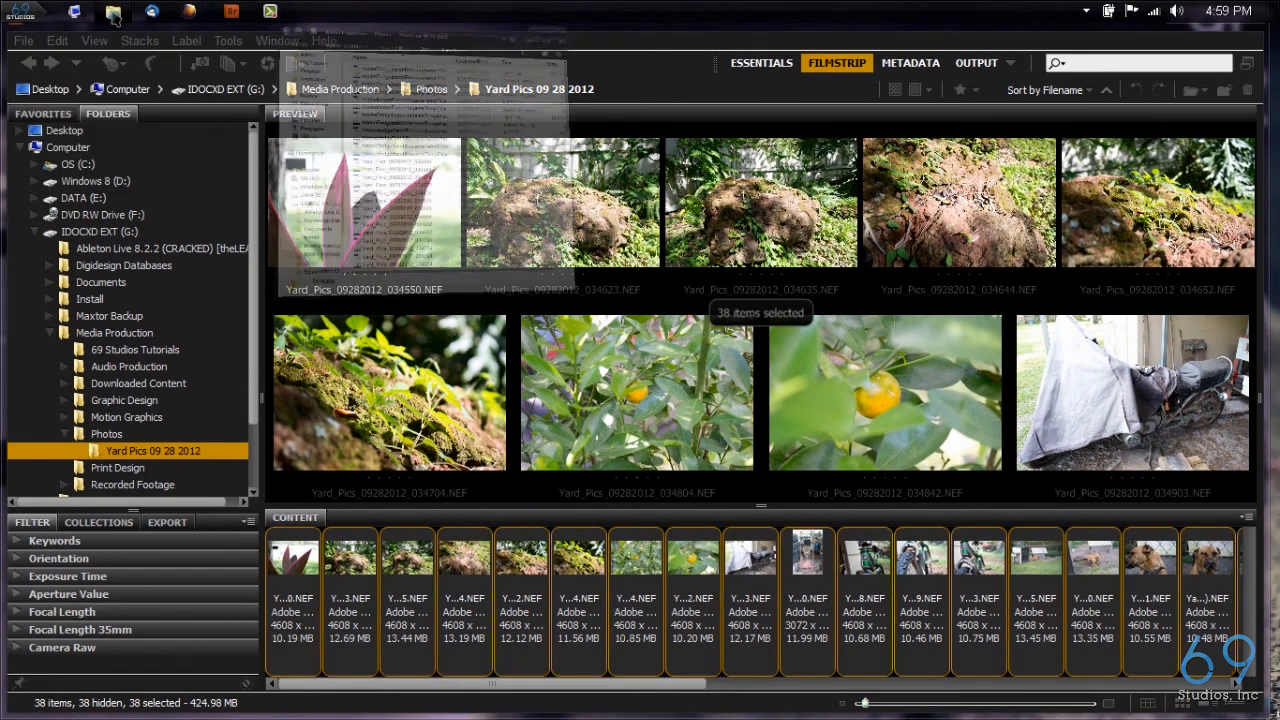
click(815, 305)
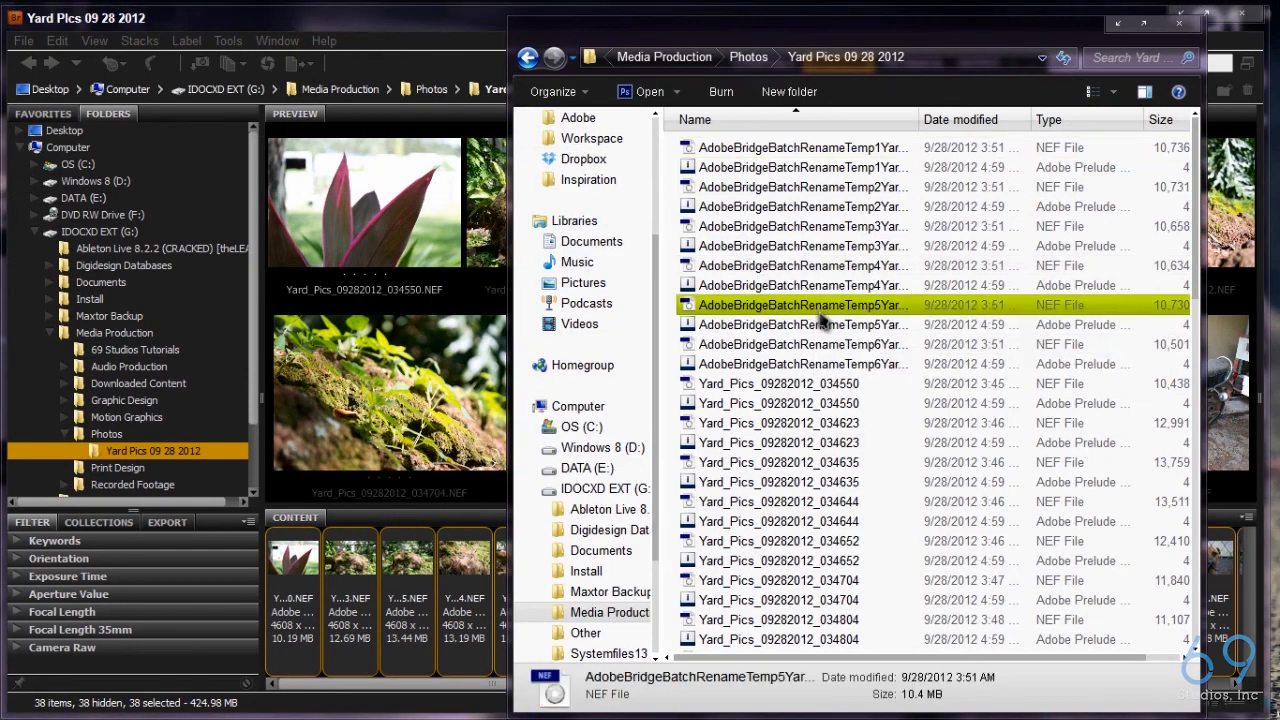
scroll(820, 316, down, 15)
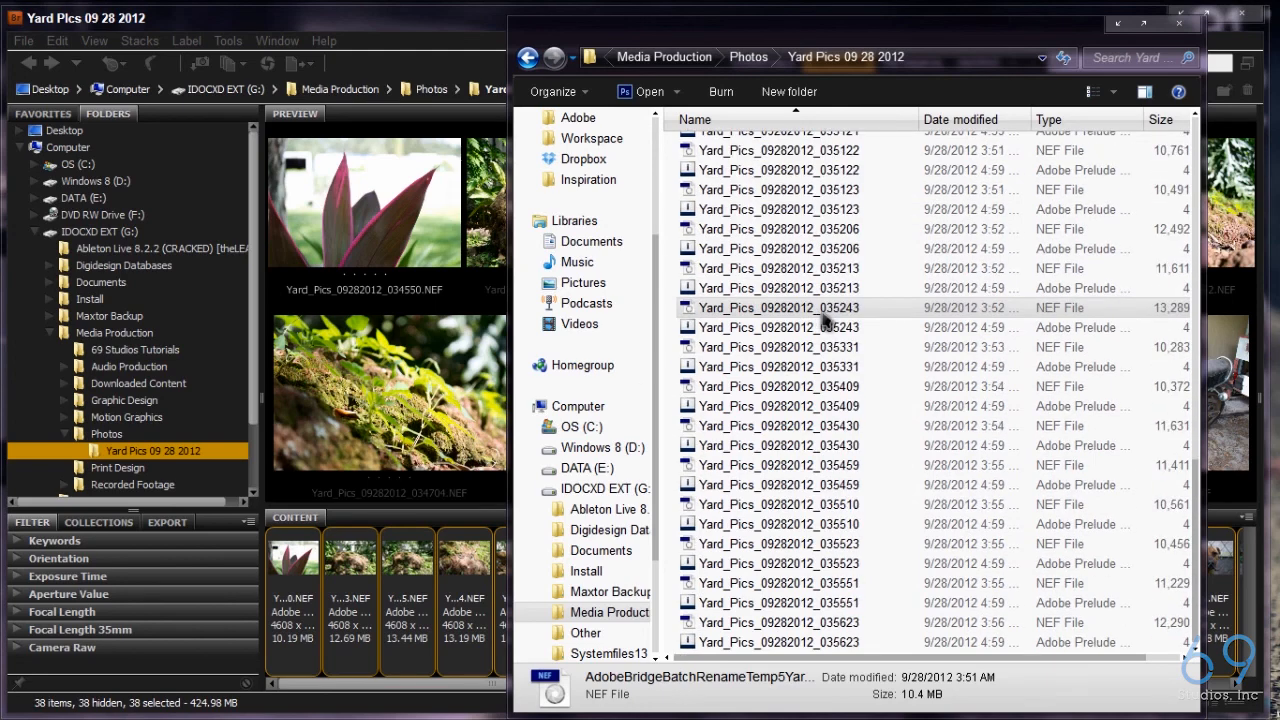
scroll(825, 318, up, 1)
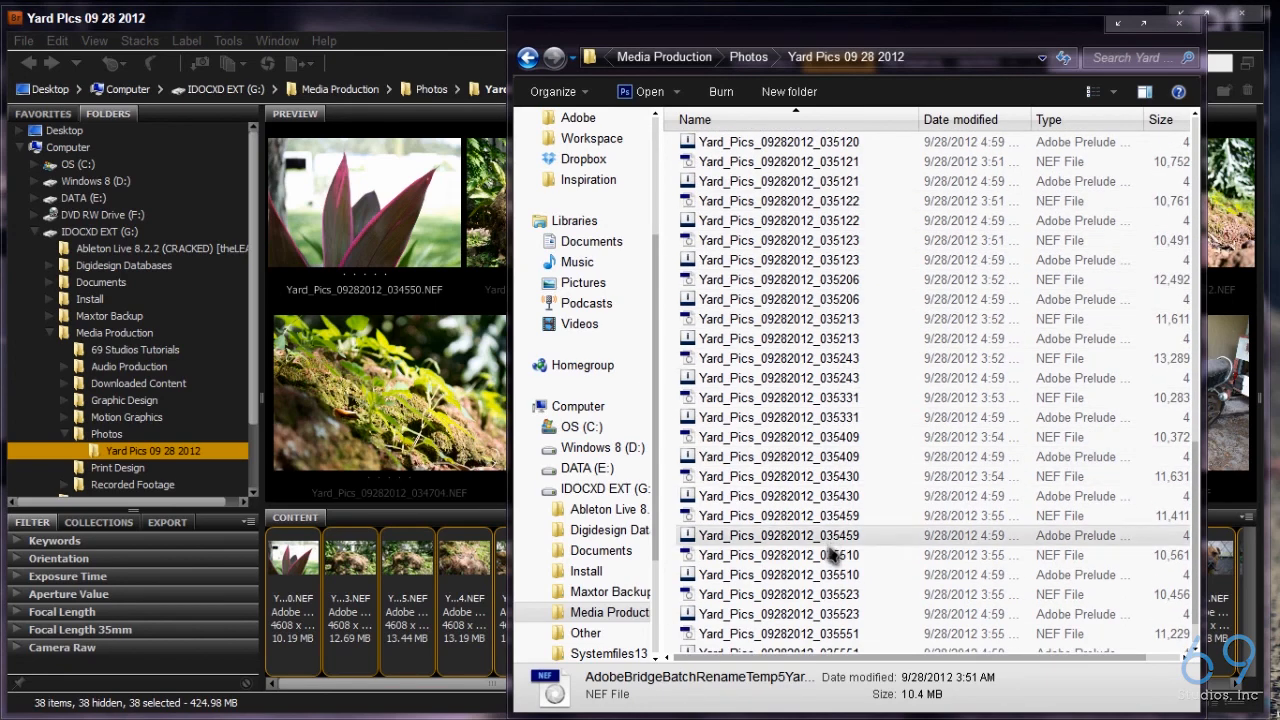
scroll(818, 556, up, 1)
scroll(818, 556, up, 10)
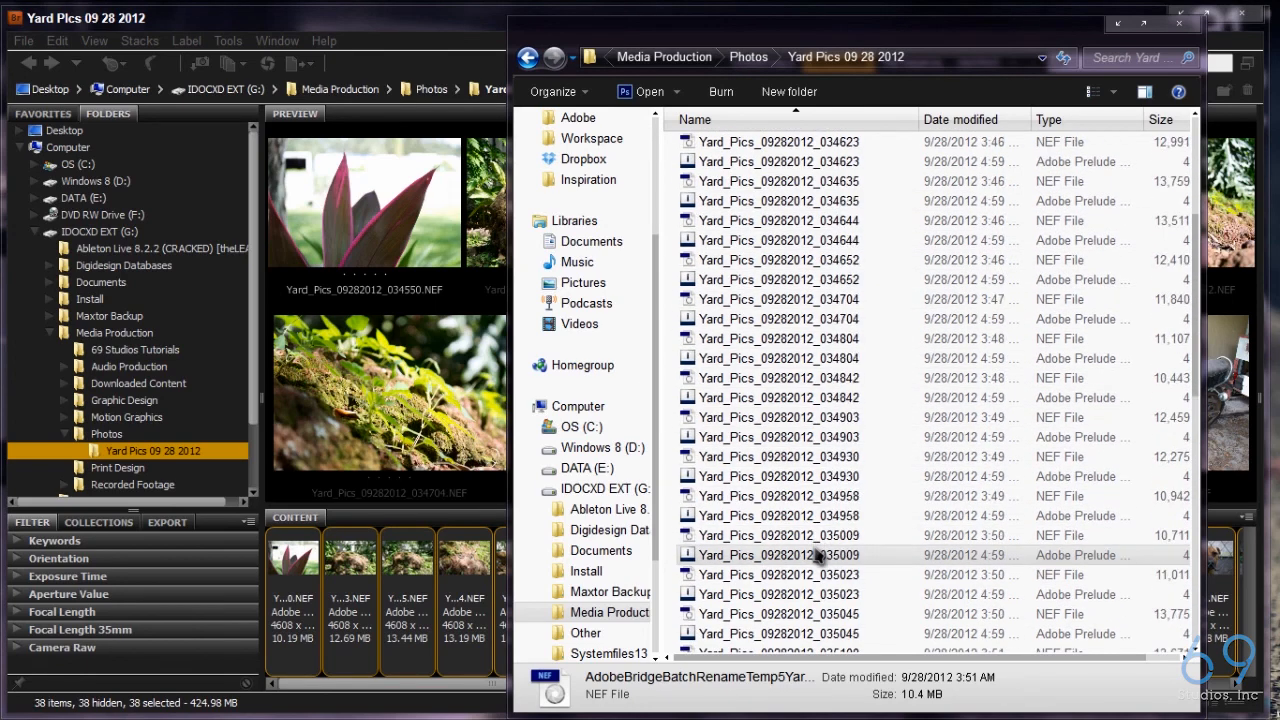